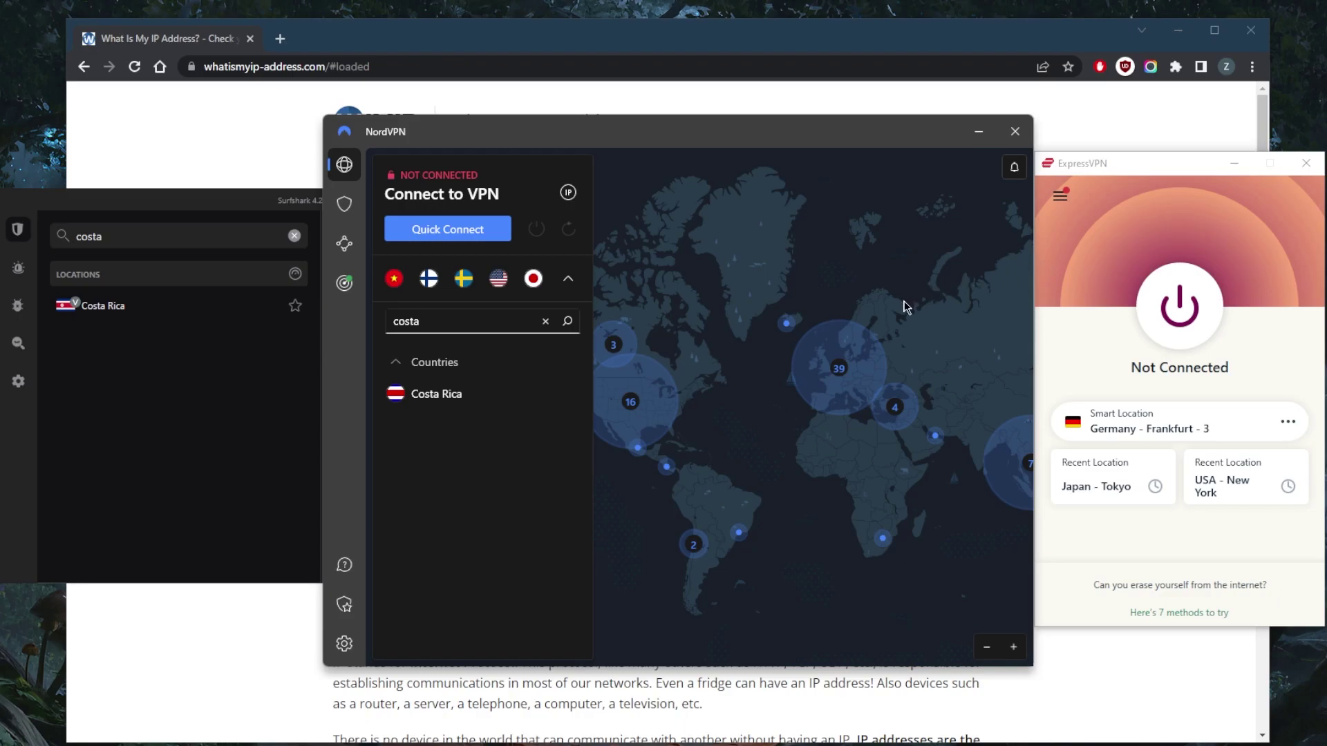
Open ExpressVPN's main menu from the hamburger icon at the top left
{"action": "left_click", "coordinate": [1060, 195]}
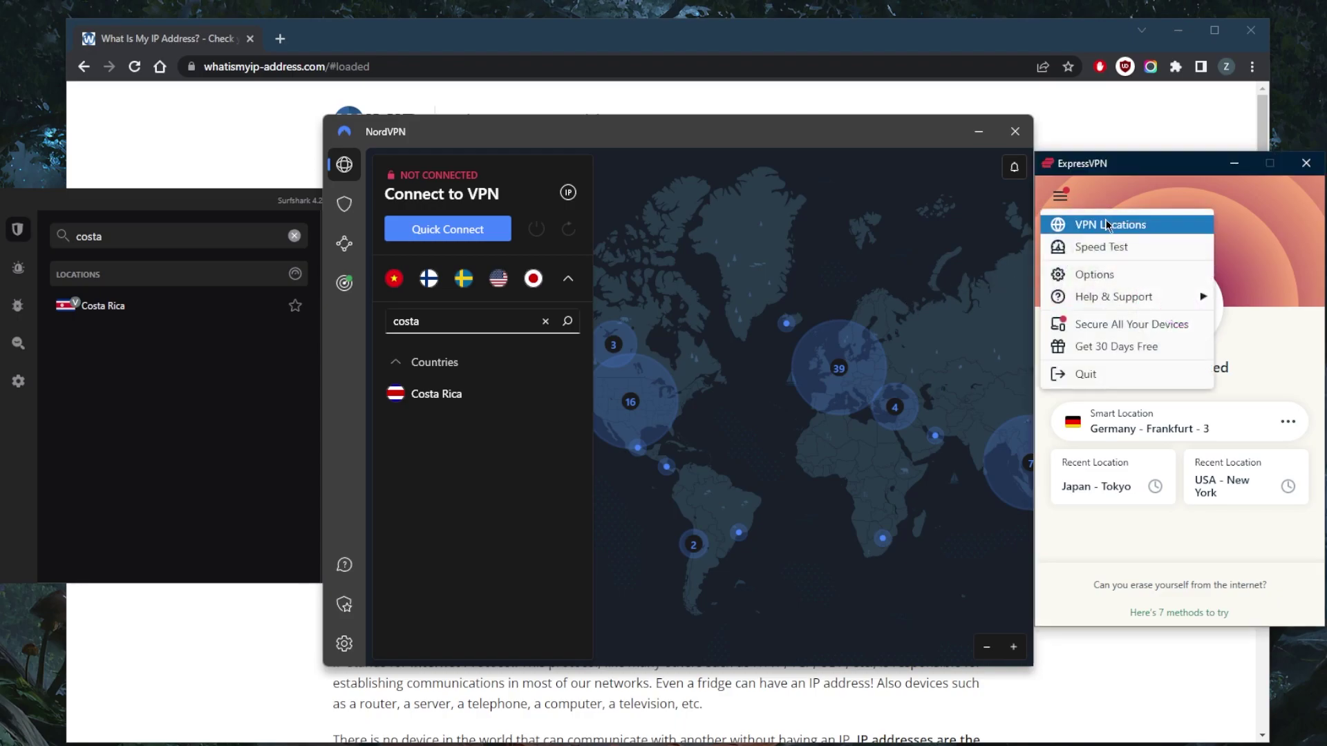
Search VPN Locations for 'costa', select Costa Rica, and clear NordVPN's costa search
{"action": "left_click", "coordinate": [1106, 225]}
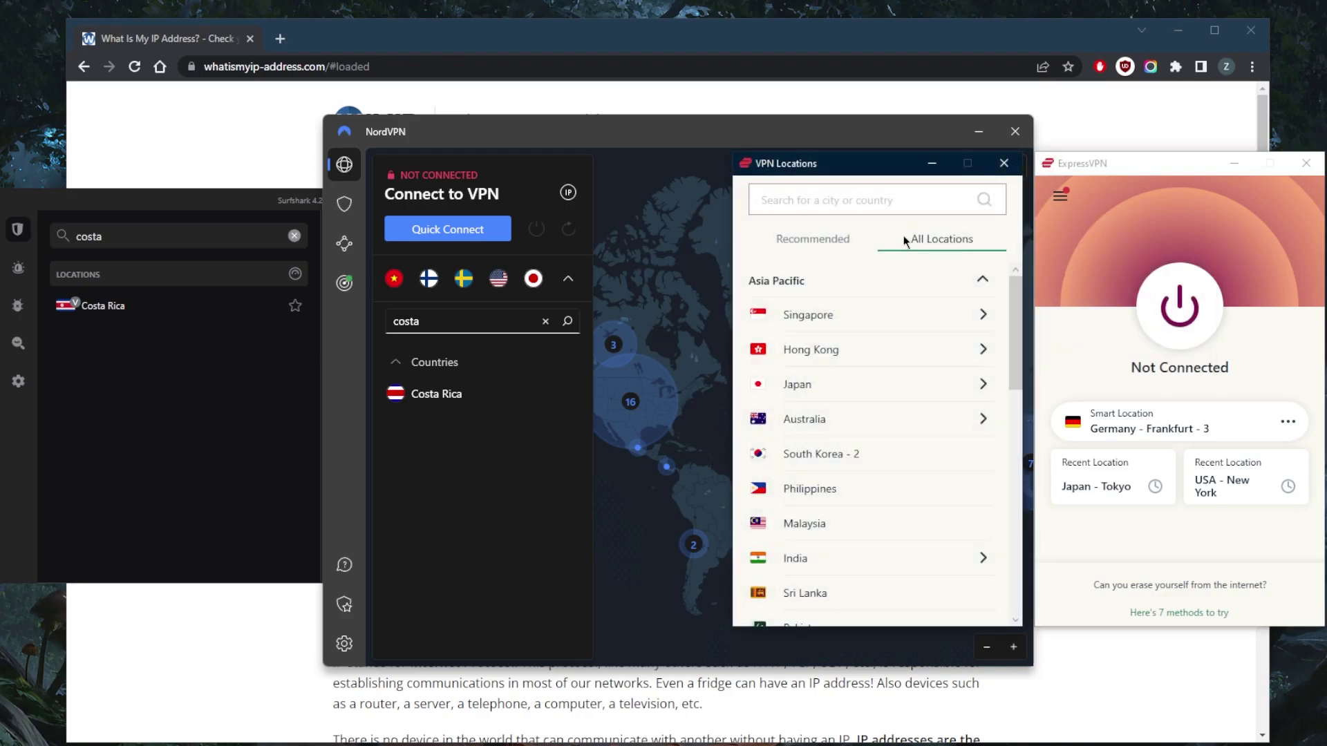
{"action": "left_click", "coordinate": [924, 199]}
{"action": "type", "text": "cos"}
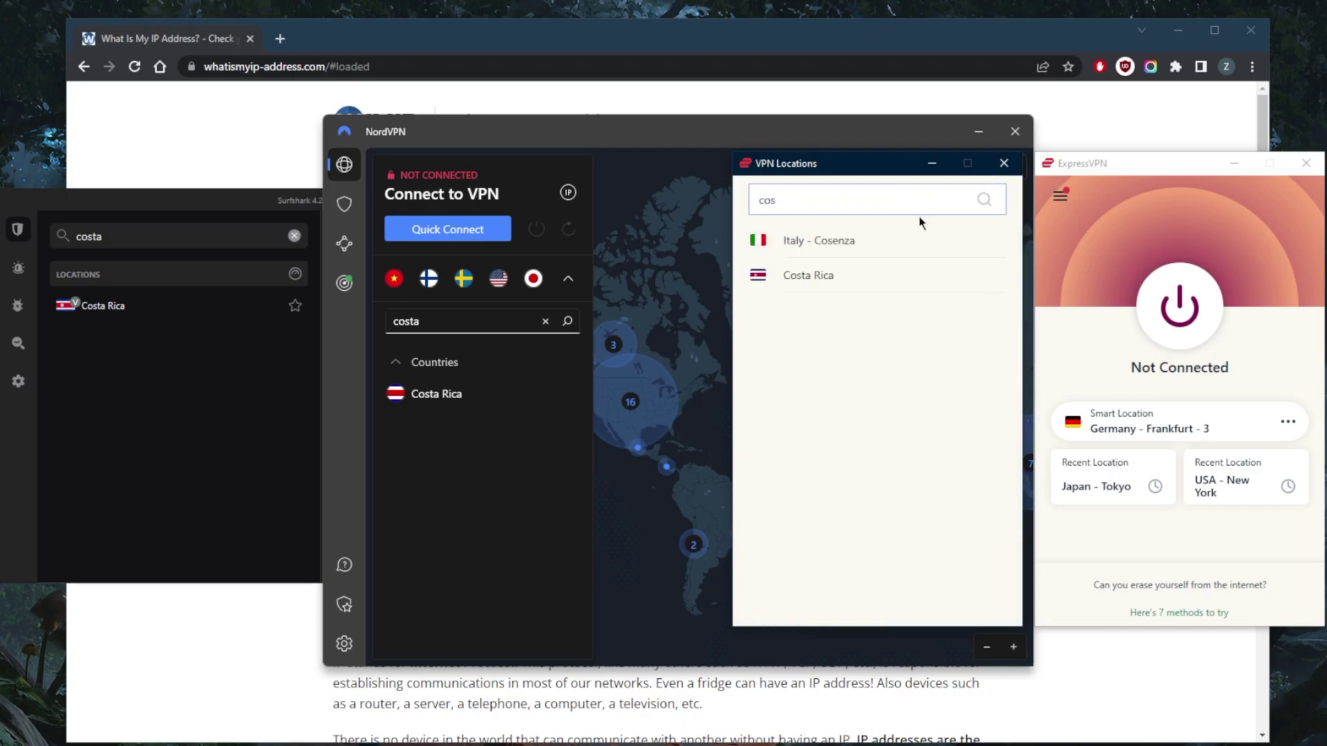
{"action": "type", "text": "ta"}
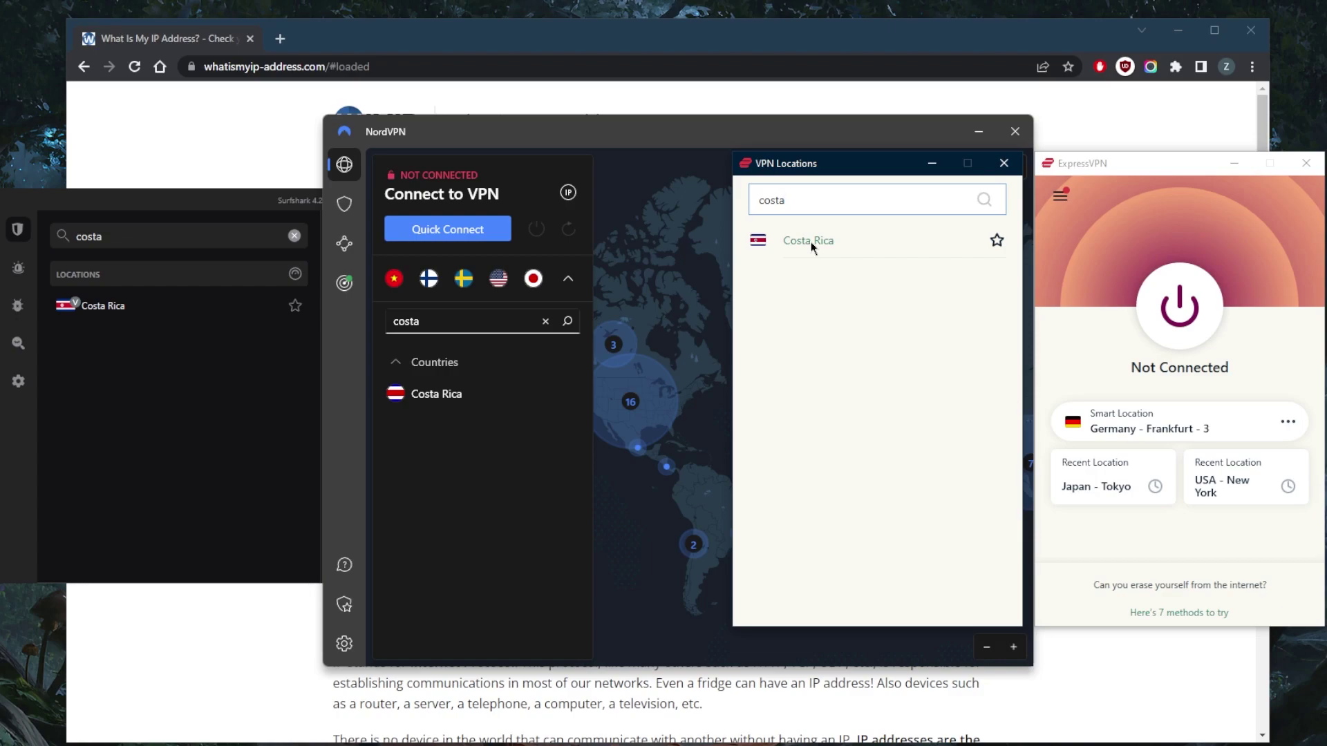
{"action": "left_click", "coordinate": [812, 242]}
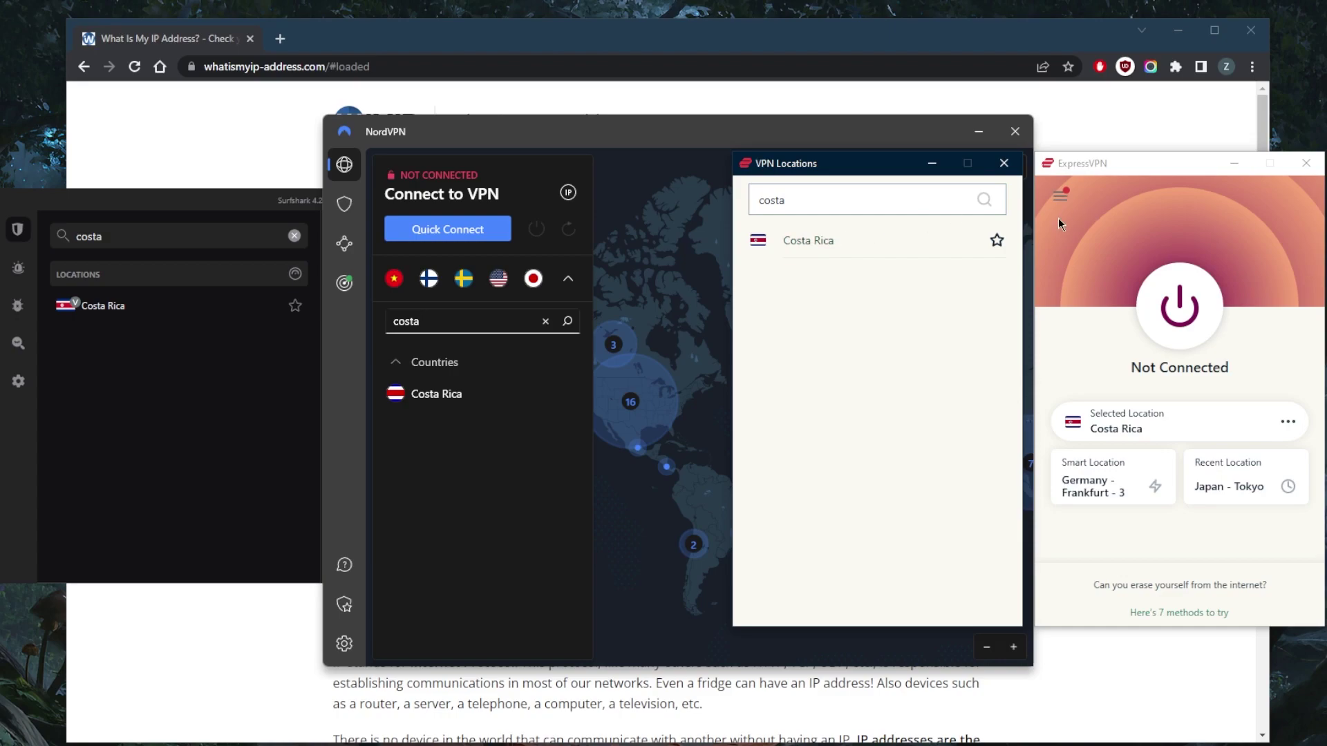
{"action": "left_click", "coordinate": [1004, 163]}
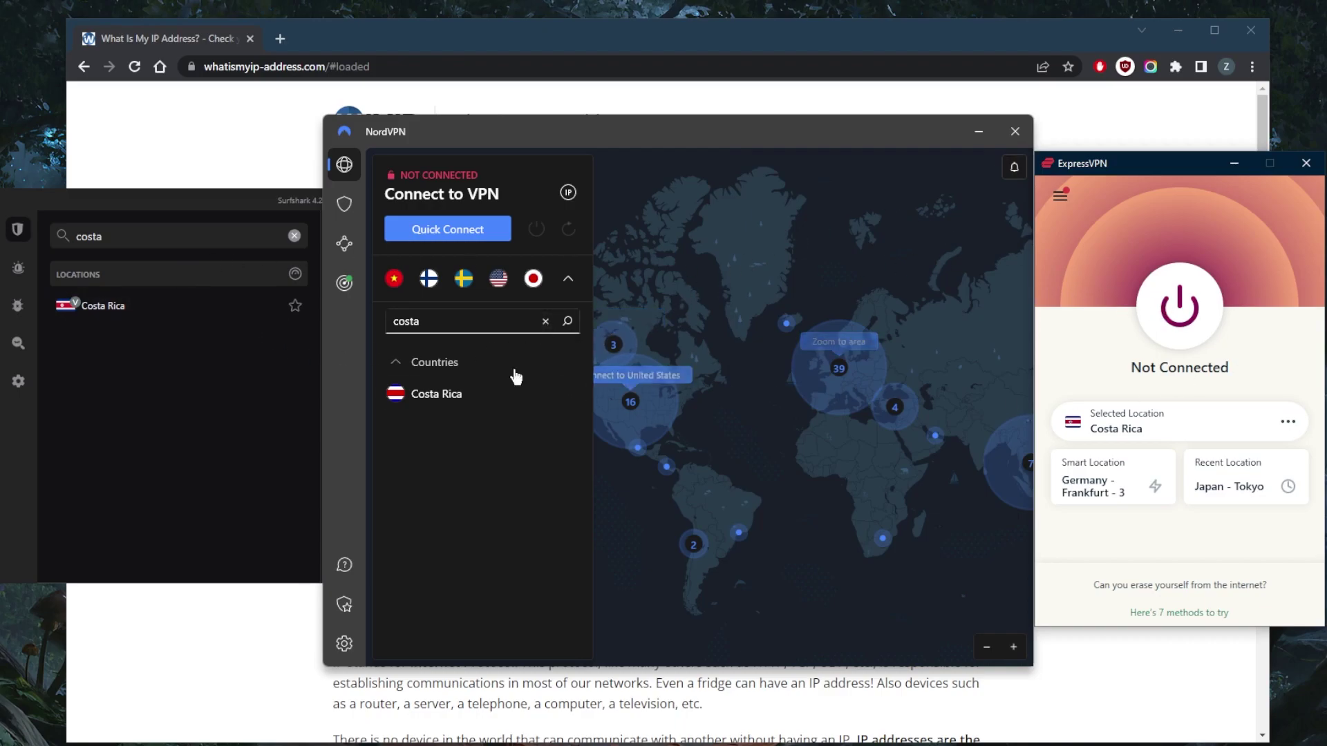
{"action": "left_click", "coordinate": [544, 322]}
Clear Surfshark's costa search, then narrow and reposition Chrome beside ExpressVPN
{"action": "left_click", "coordinate": [294, 236]}
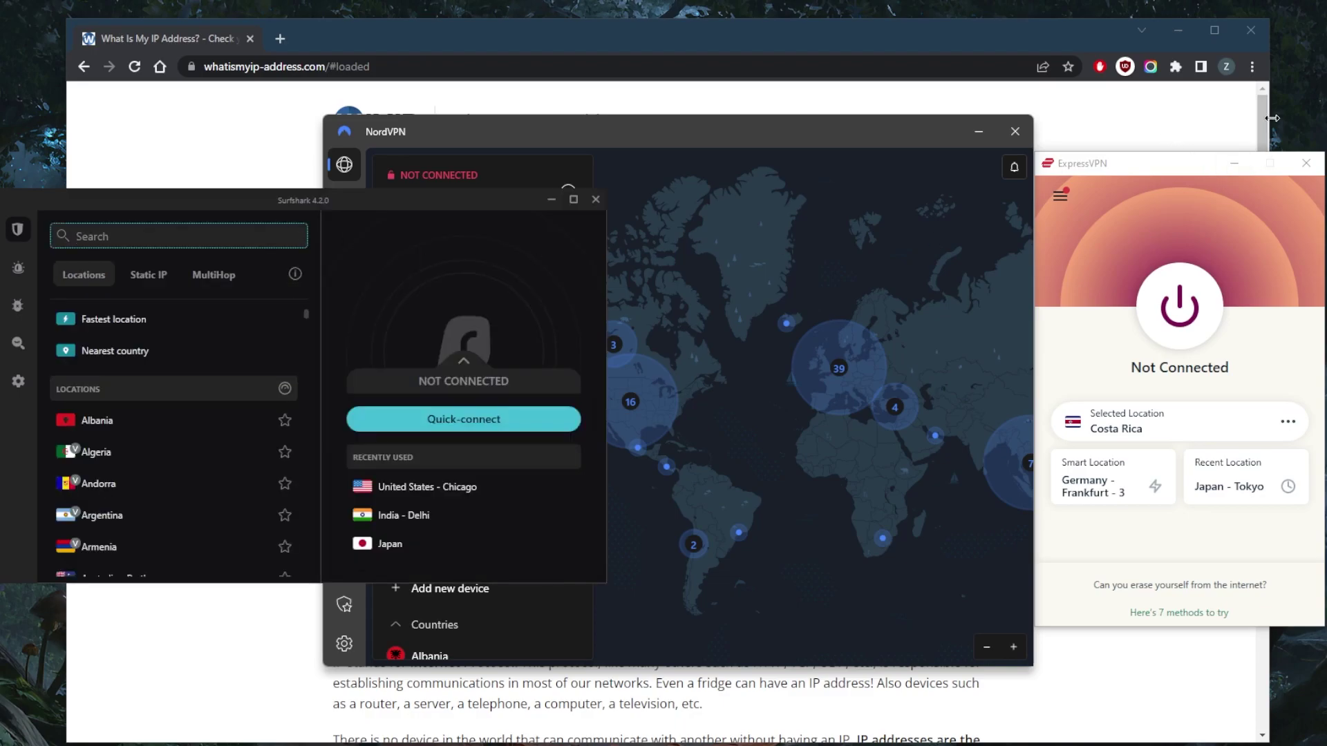
{"action": "left_click_drag", "start_coordinate": [1267, 122], "coordinate": [1034, 123]}
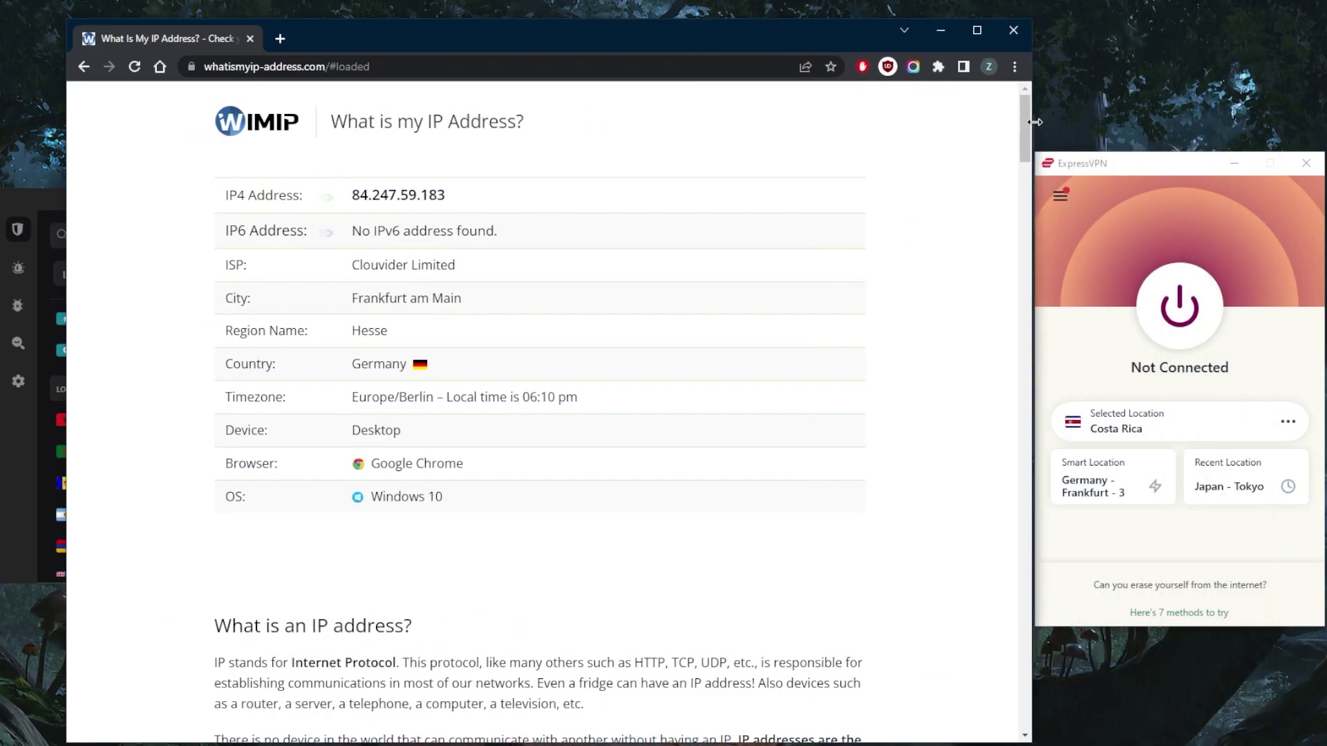
{"action": "left_click_drag", "start_coordinate": [810, 37], "coordinate": [790, 35]}
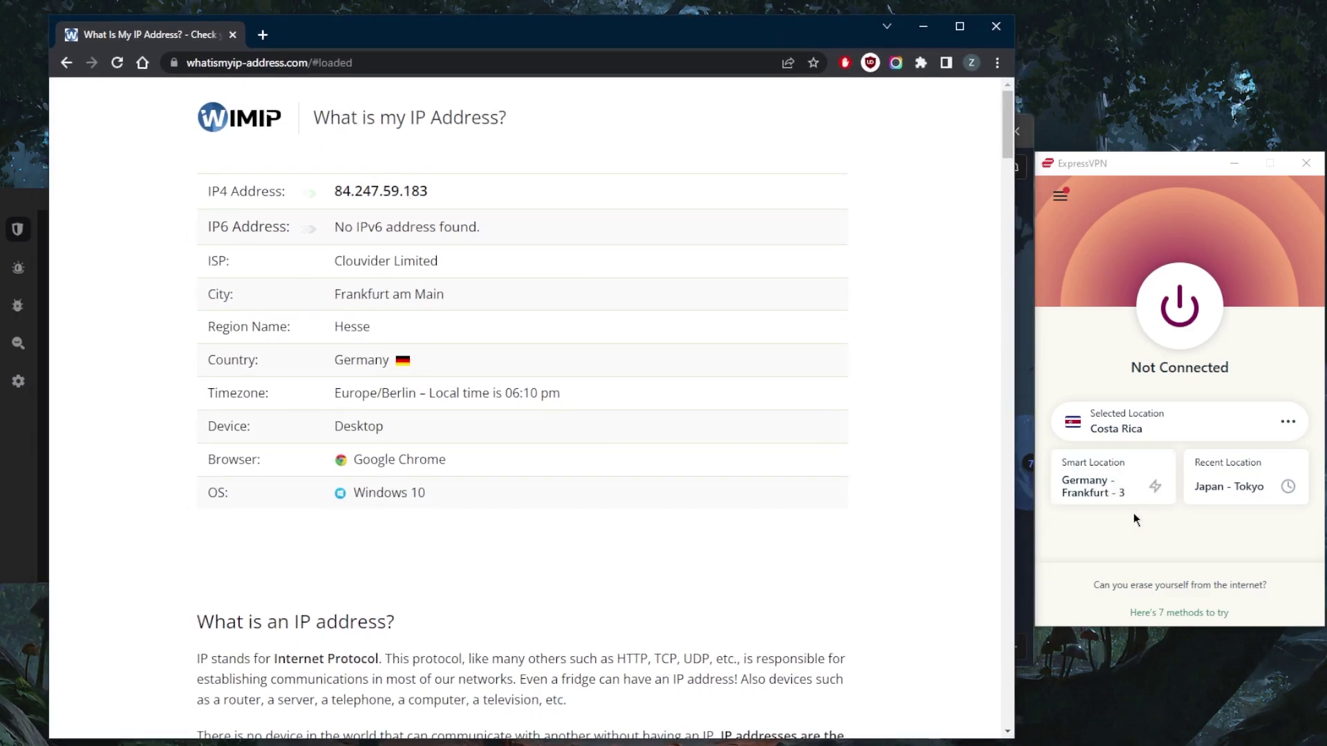
Connect ExpressVPN to Costa Rica and reload the IP page, confirming a San José address
{"action": "left_click", "coordinate": [1182, 311]}
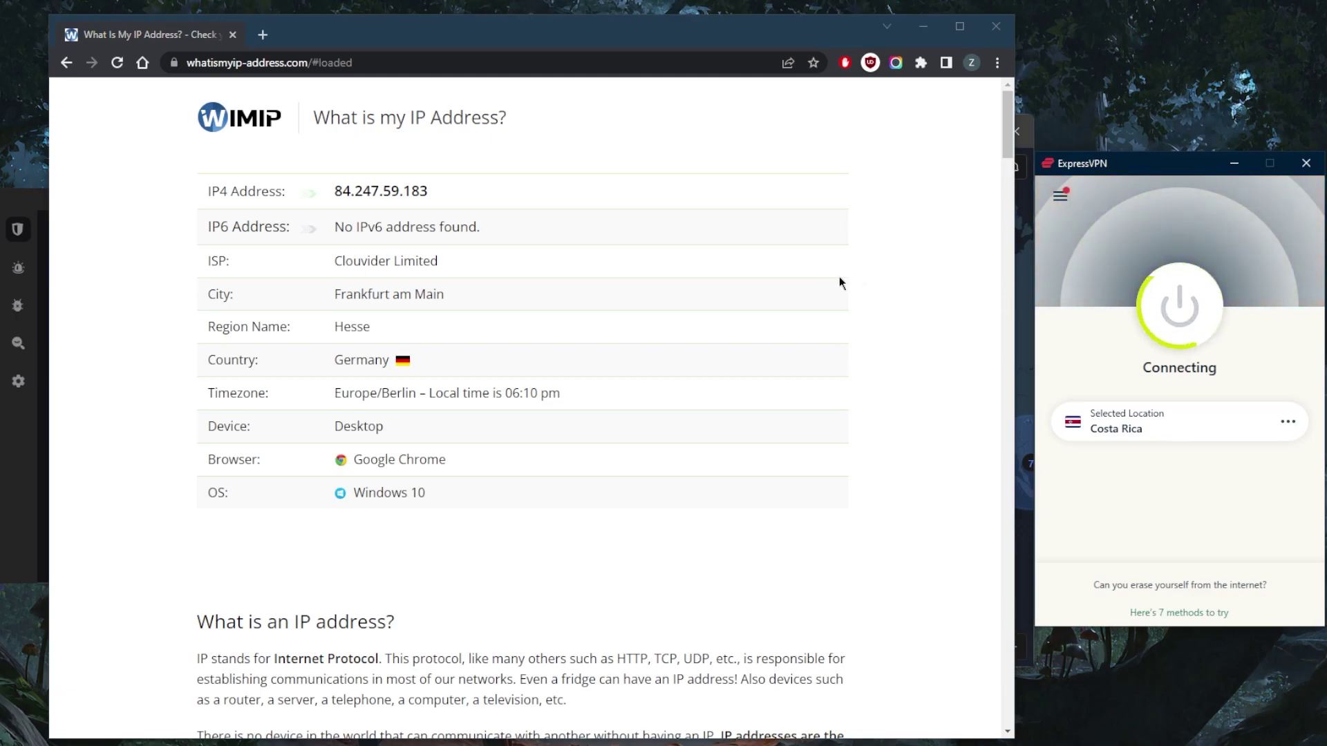
{"action": "left_click", "coordinate": [117, 63]}
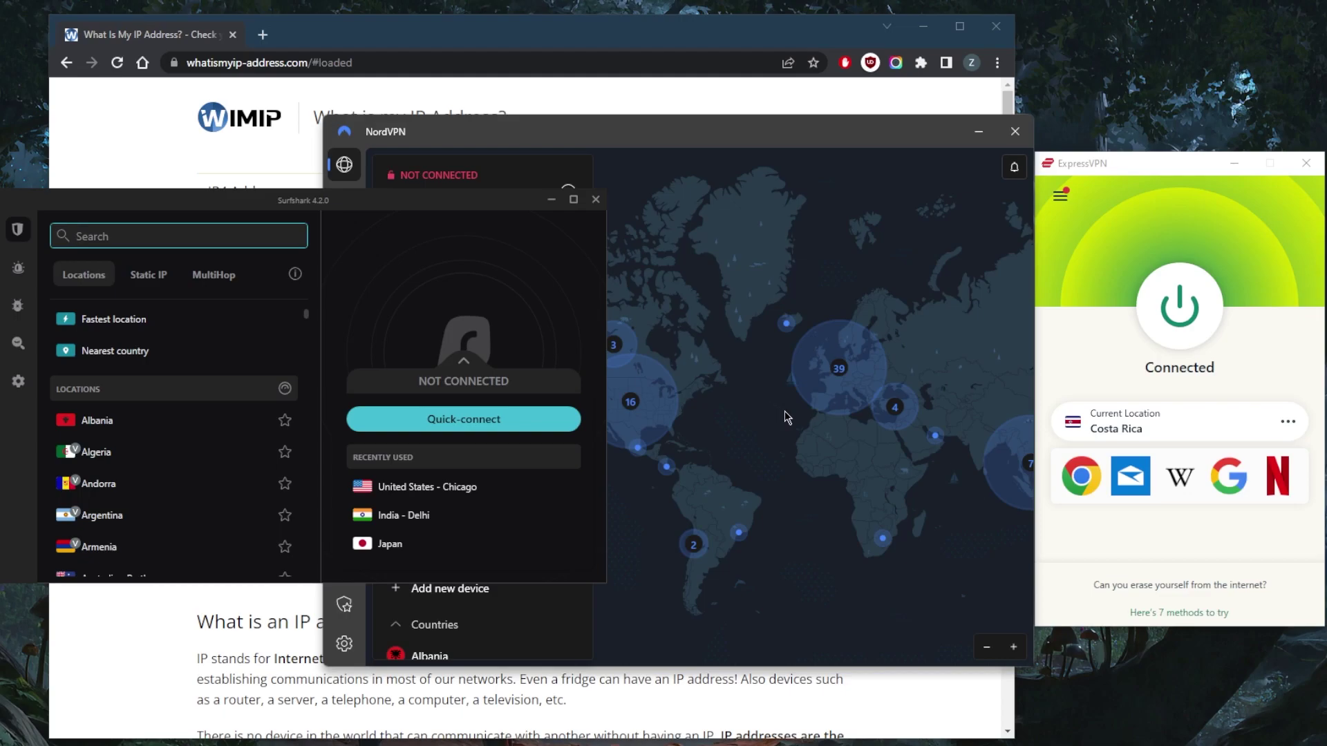
{"action": "left_click_drag", "start_coordinate": [737, 313], "coordinate": [755, 325]}
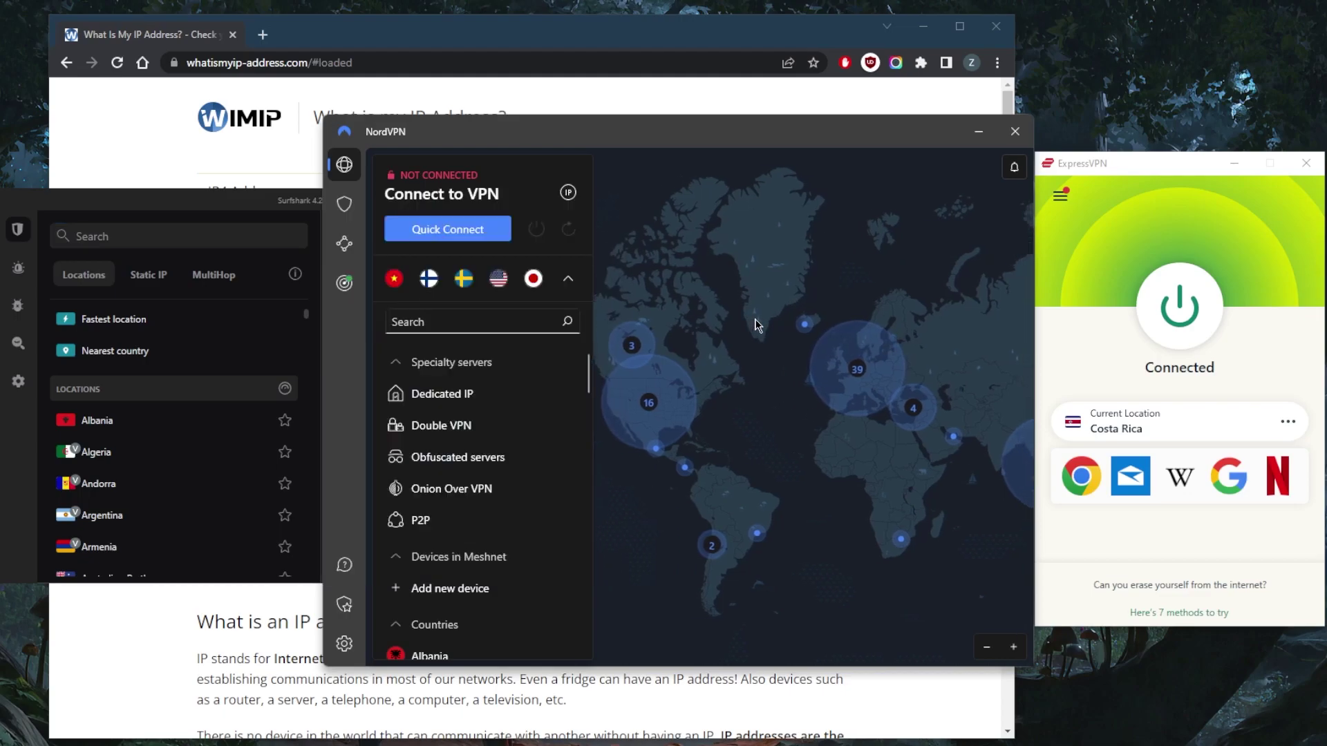
{"action": "left_click", "coordinate": [290, 203]}
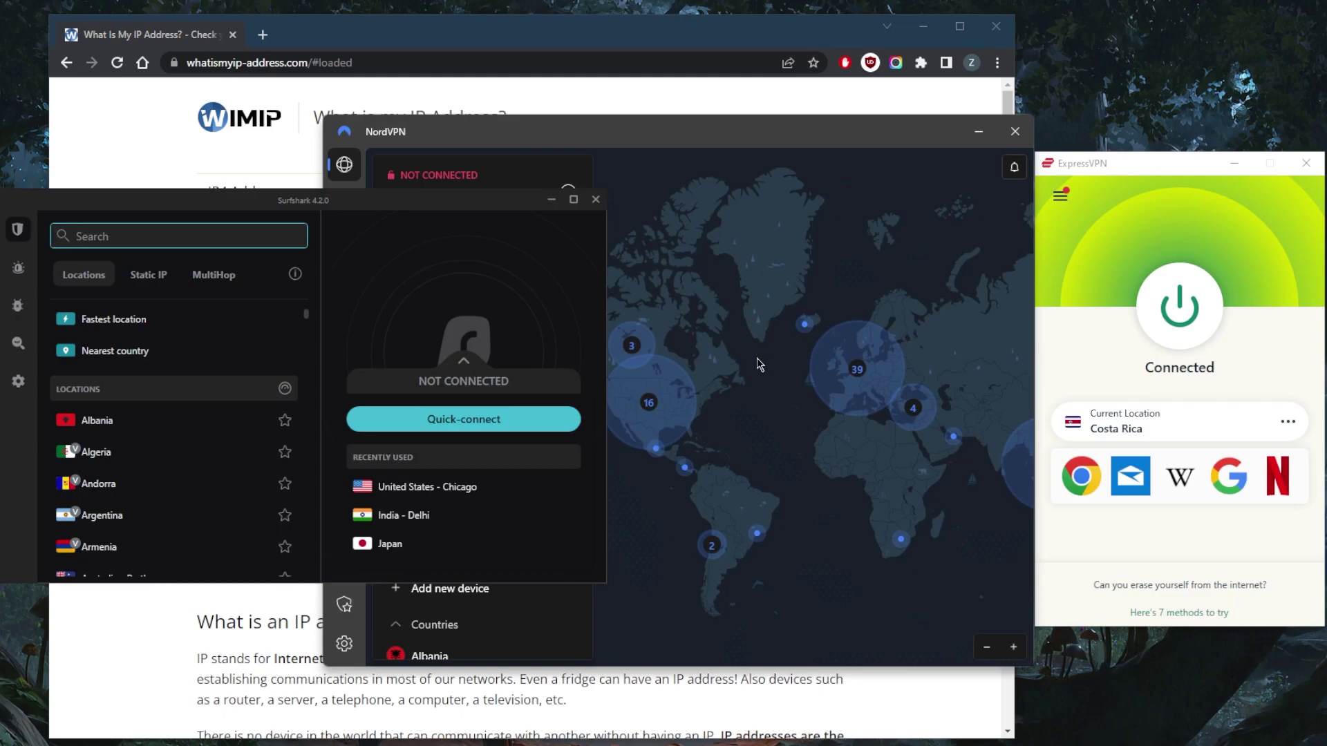
{"action": "left_click", "coordinate": [1130, 234]}
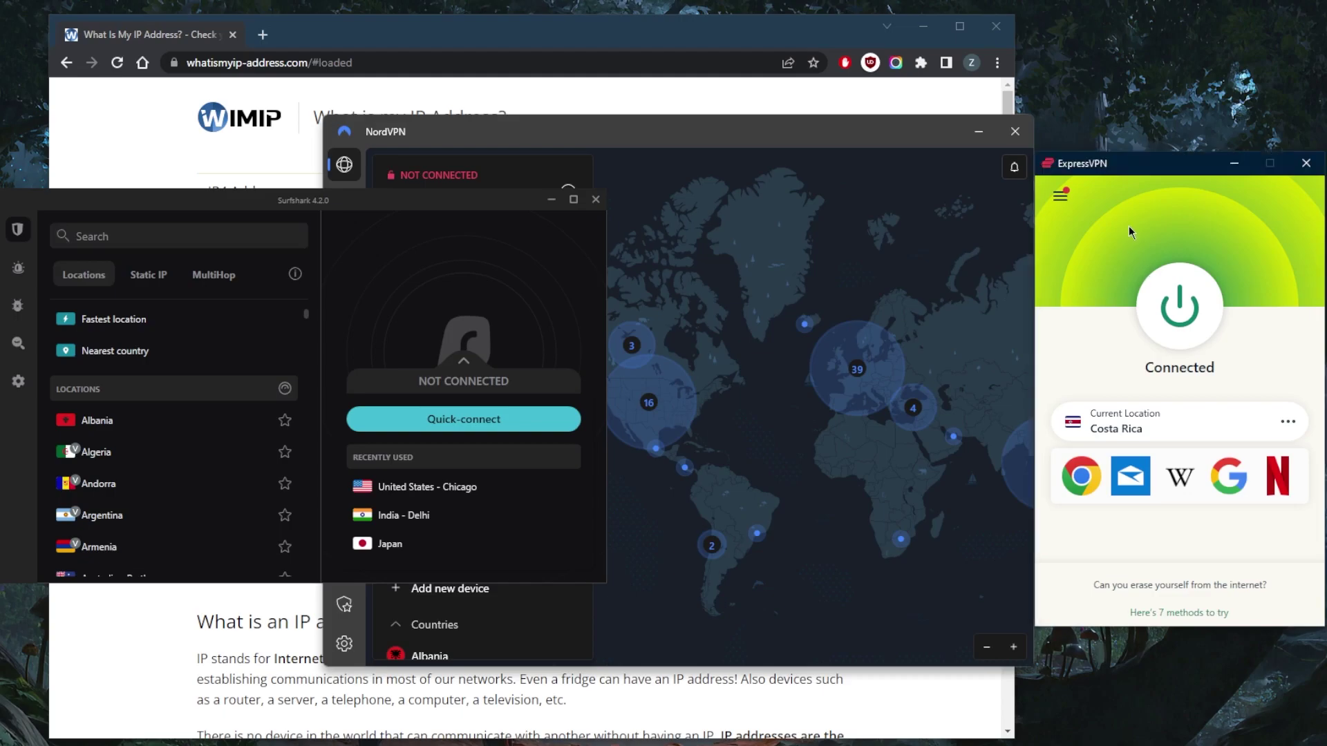
{"action": "left_click", "coordinate": [1068, 199]}
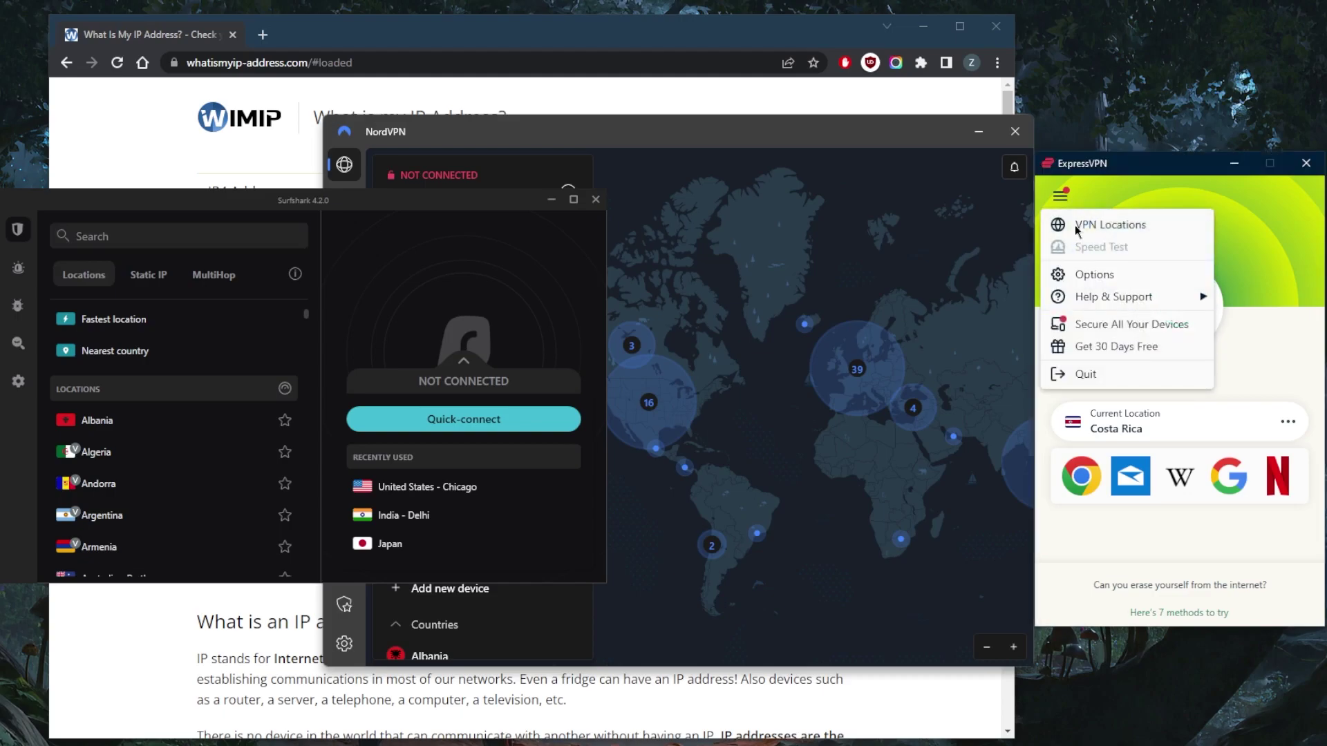
{"action": "left_click", "coordinate": [714, 248]}
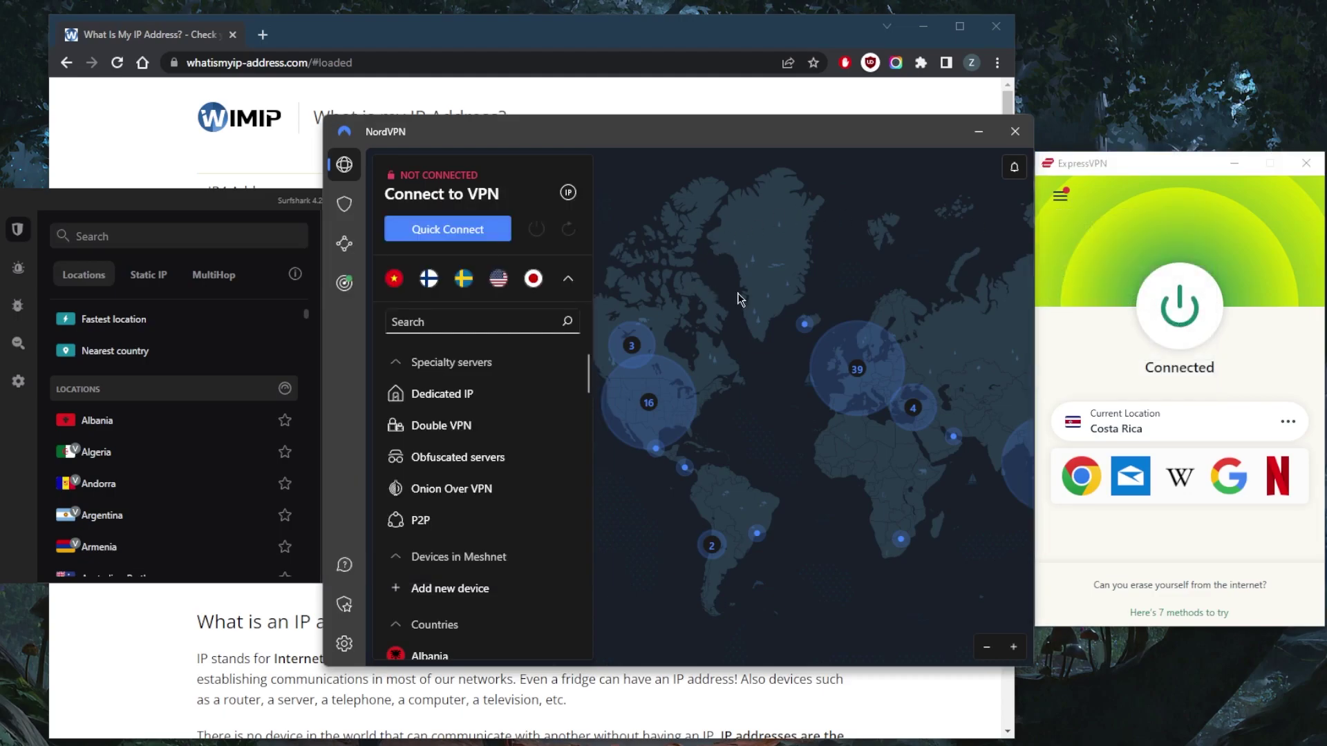
{"action": "left_click", "coordinate": [303, 214]}
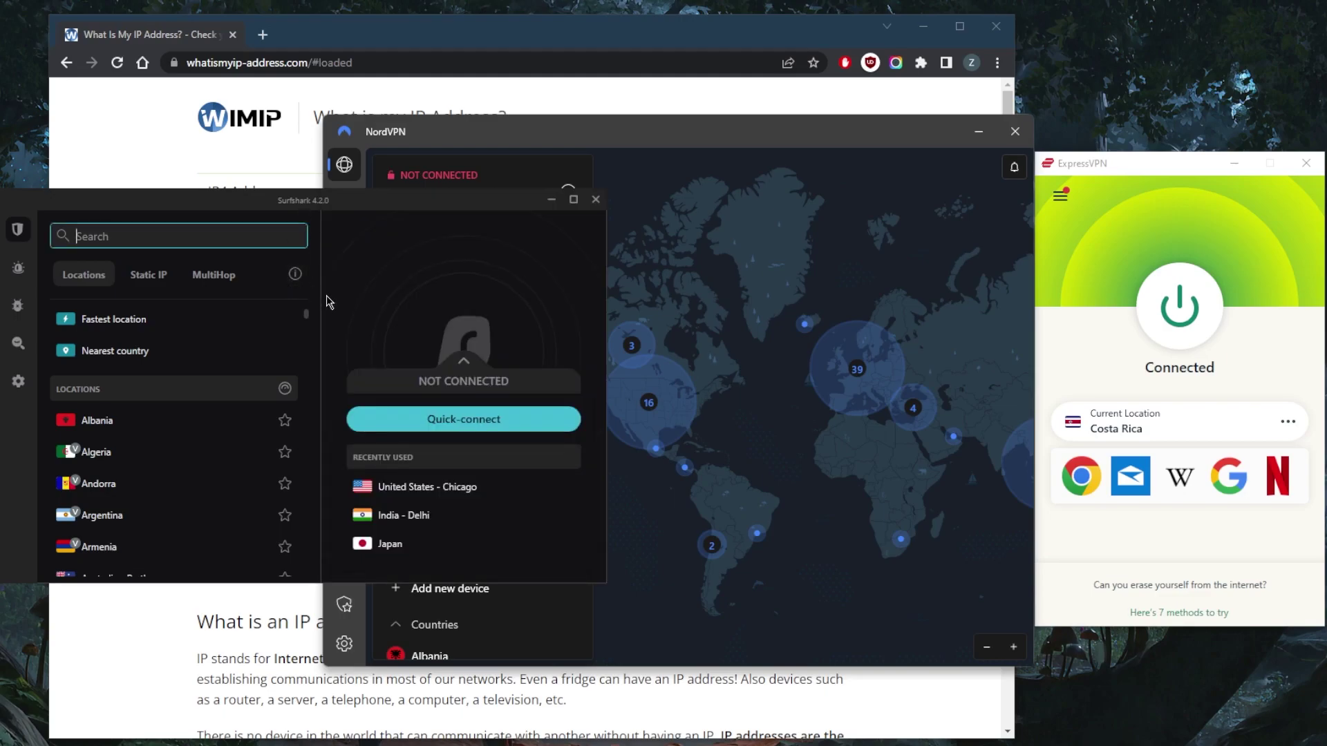
{"action": "left_click", "coordinate": [1131, 207]}
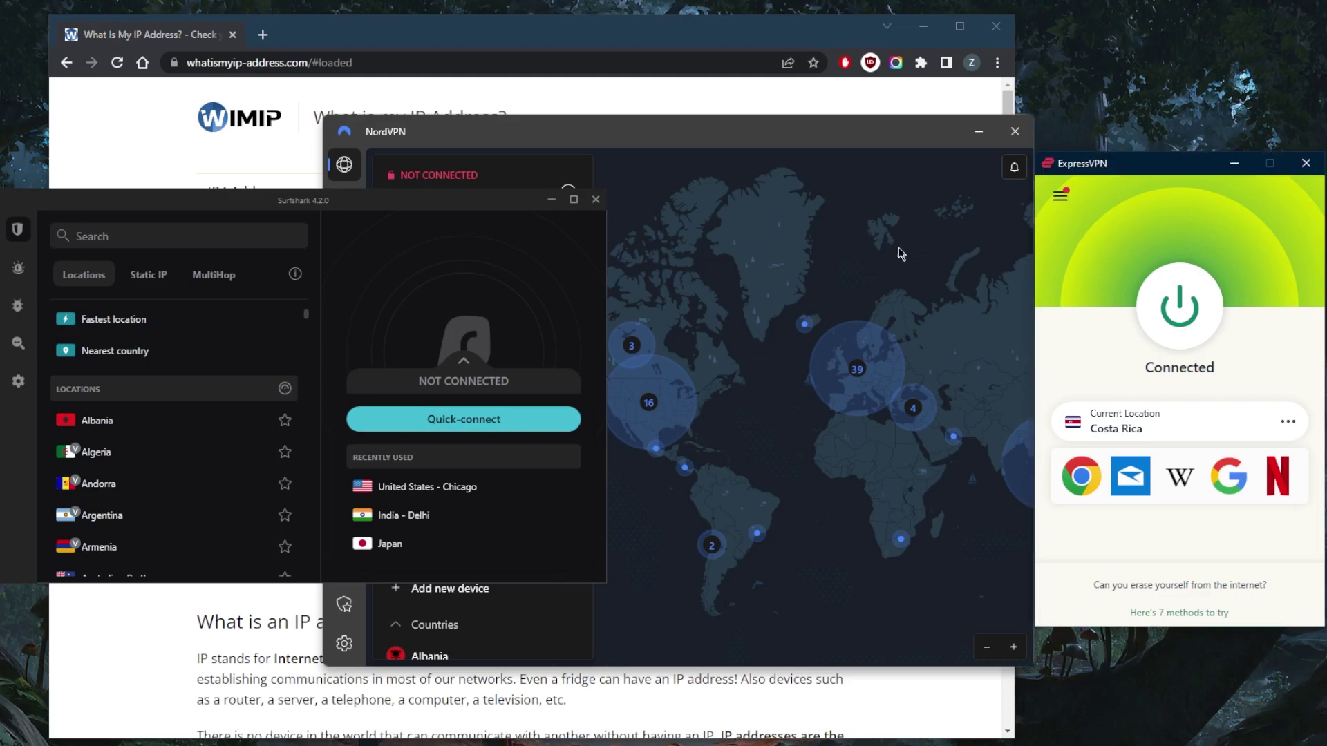
{"action": "left_click", "coordinate": [744, 275]}
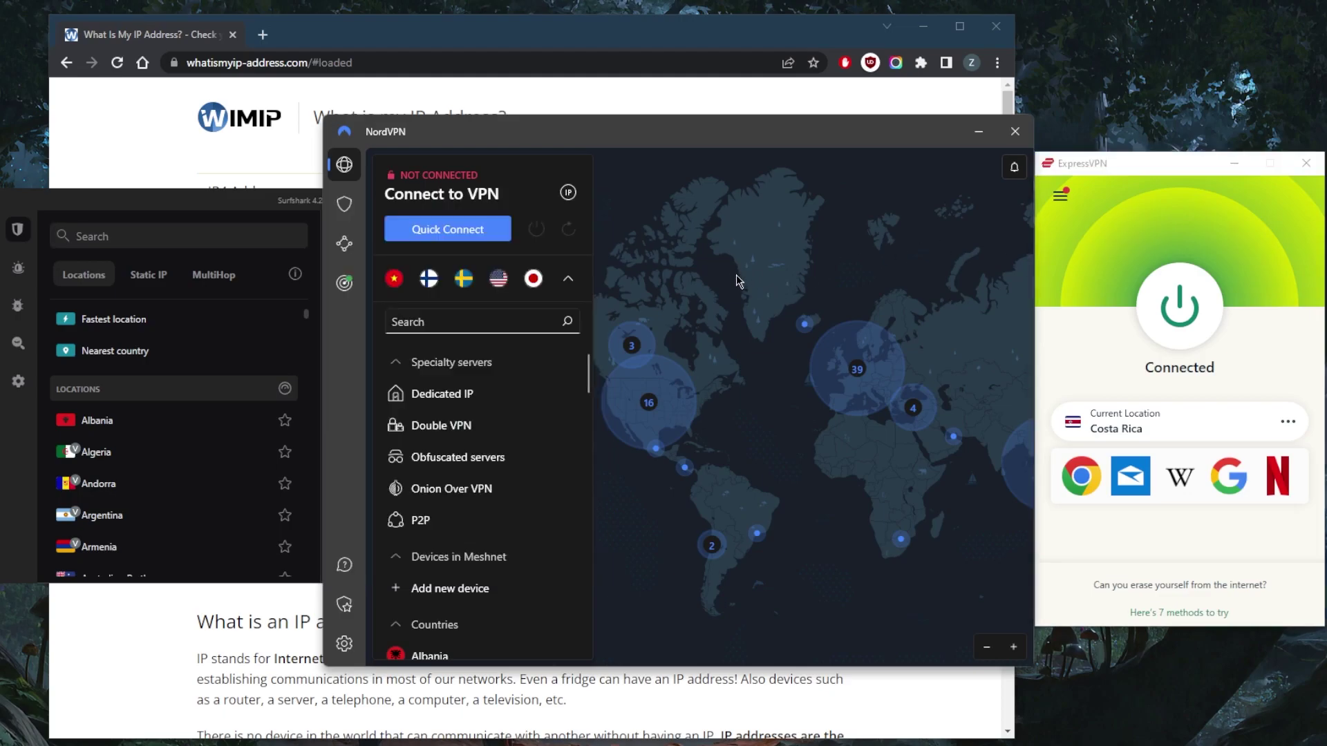
{"action": "left_click", "coordinate": [344, 282]}
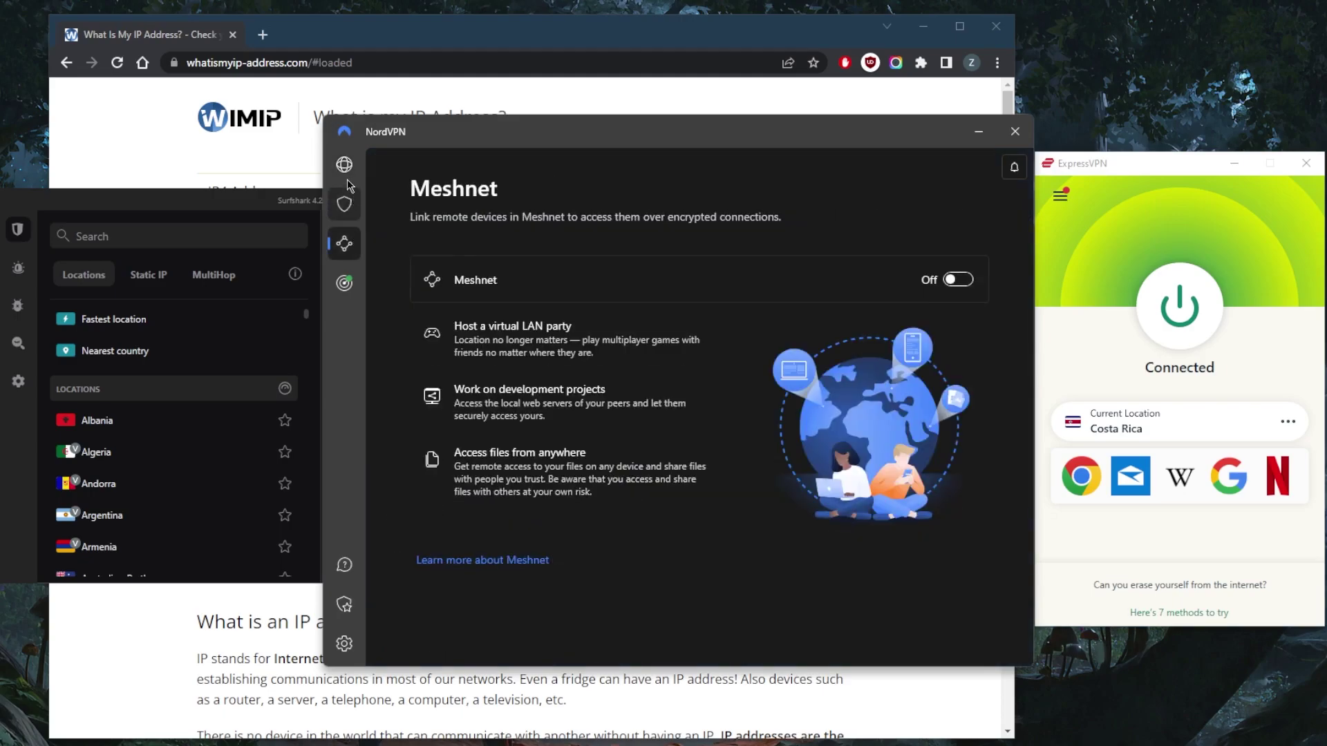
{"action": "left_click", "coordinate": [344, 163]}
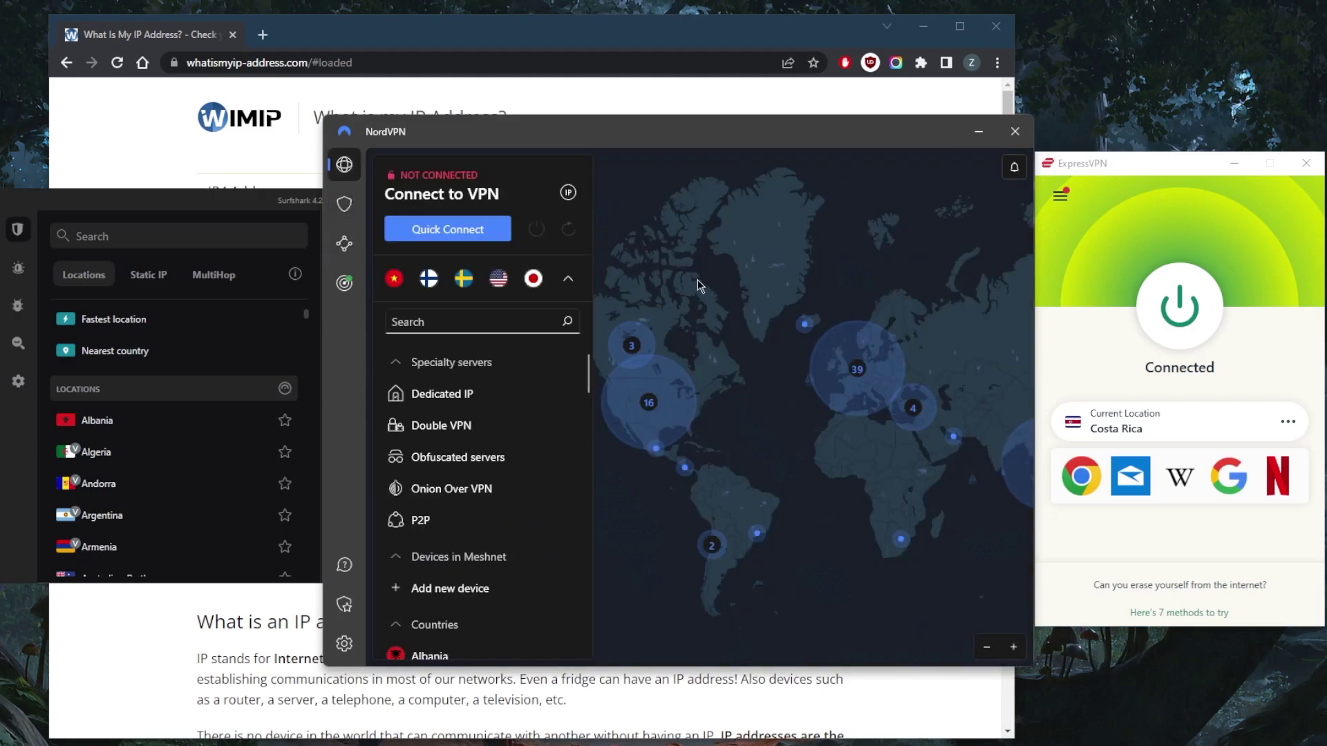
{"action": "left_click", "coordinate": [342, 203]}
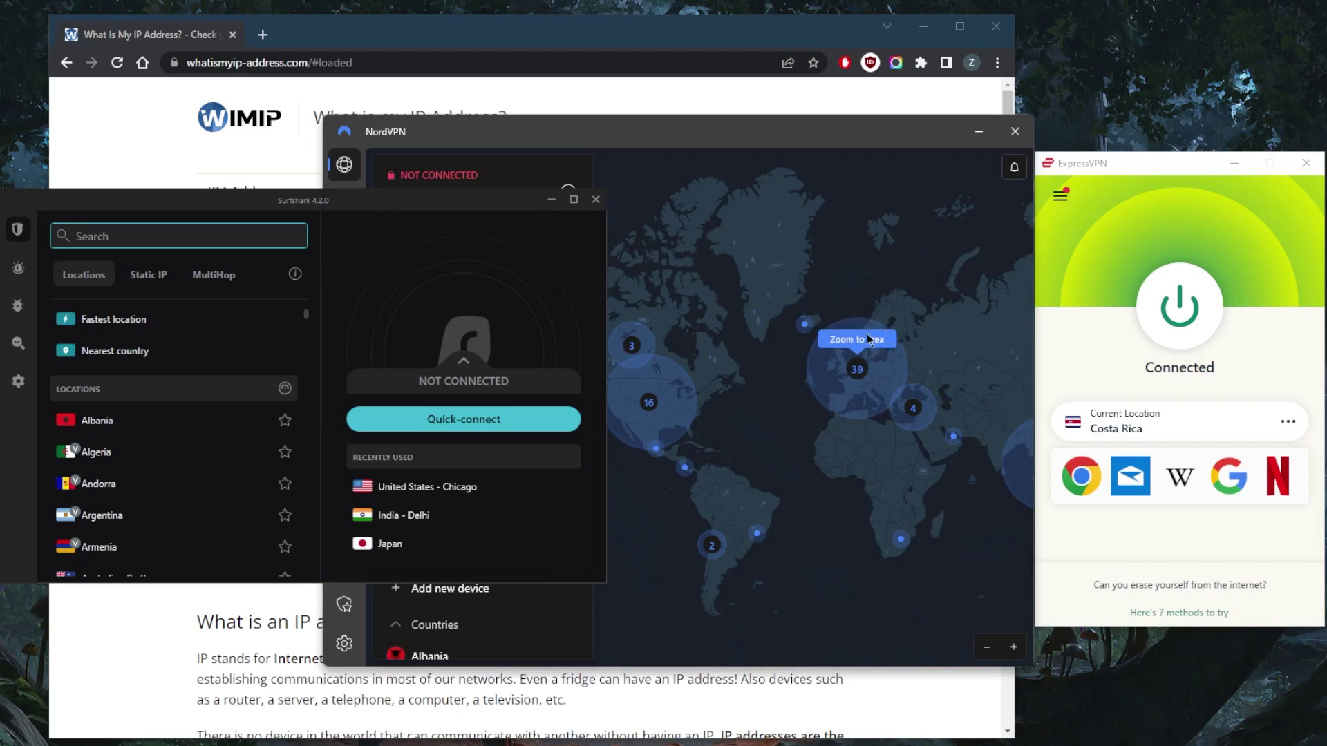